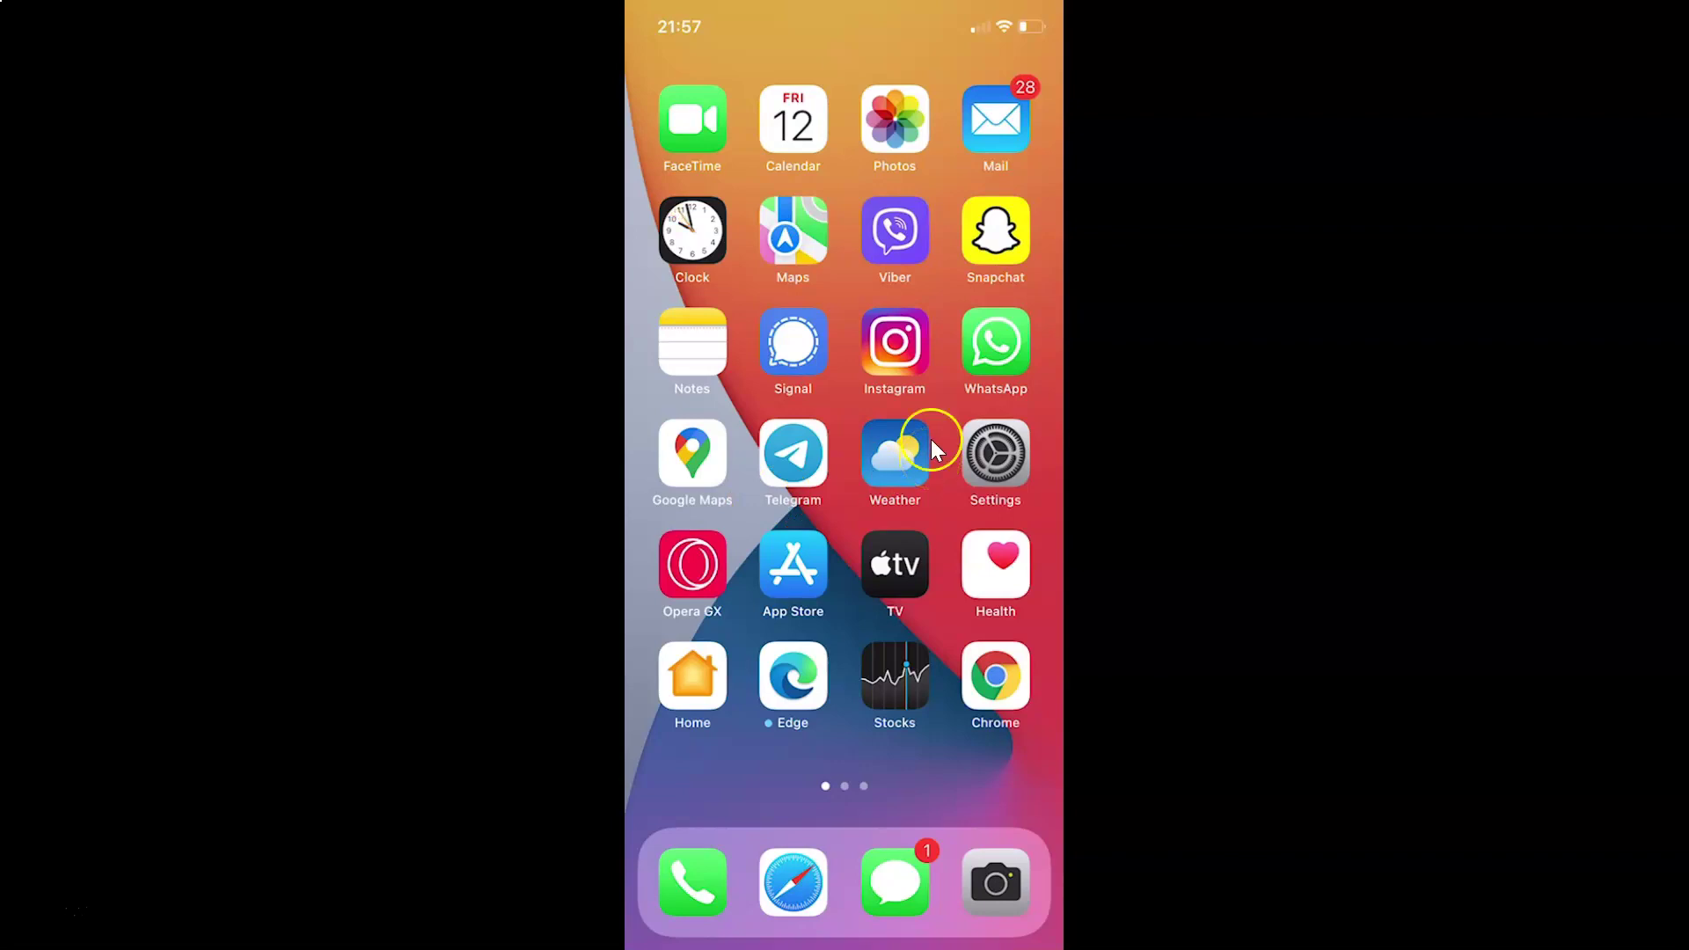
- View General > About in Settings, confirming software version 15.1
click(1012, 472)
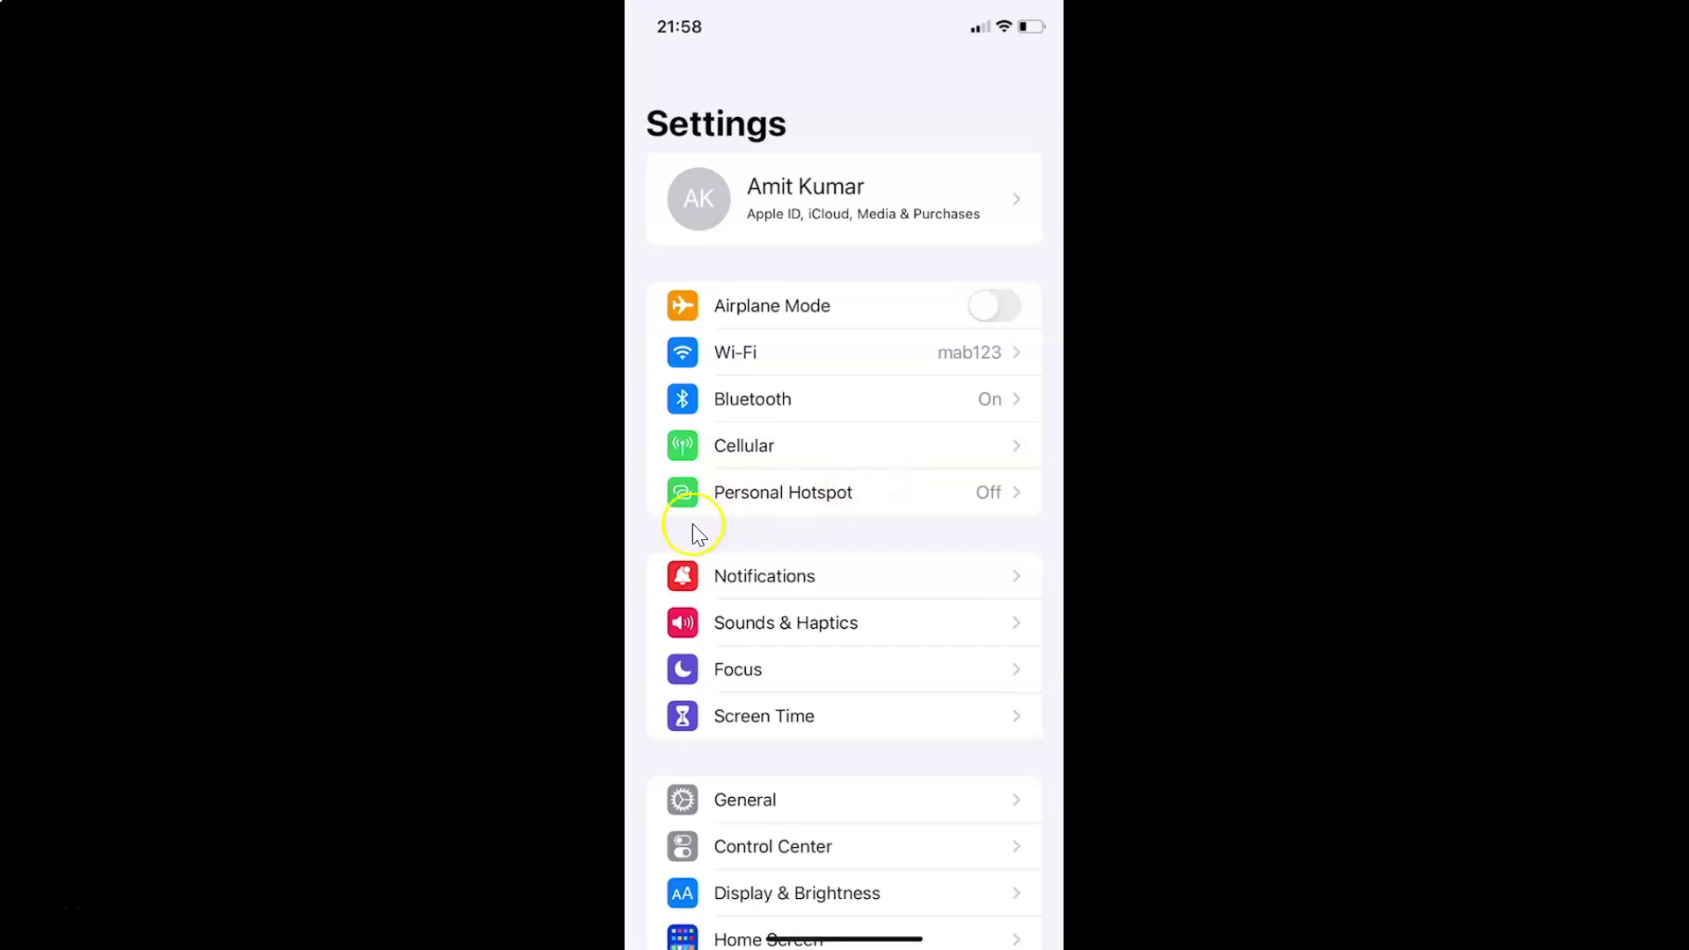
click(778, 808)
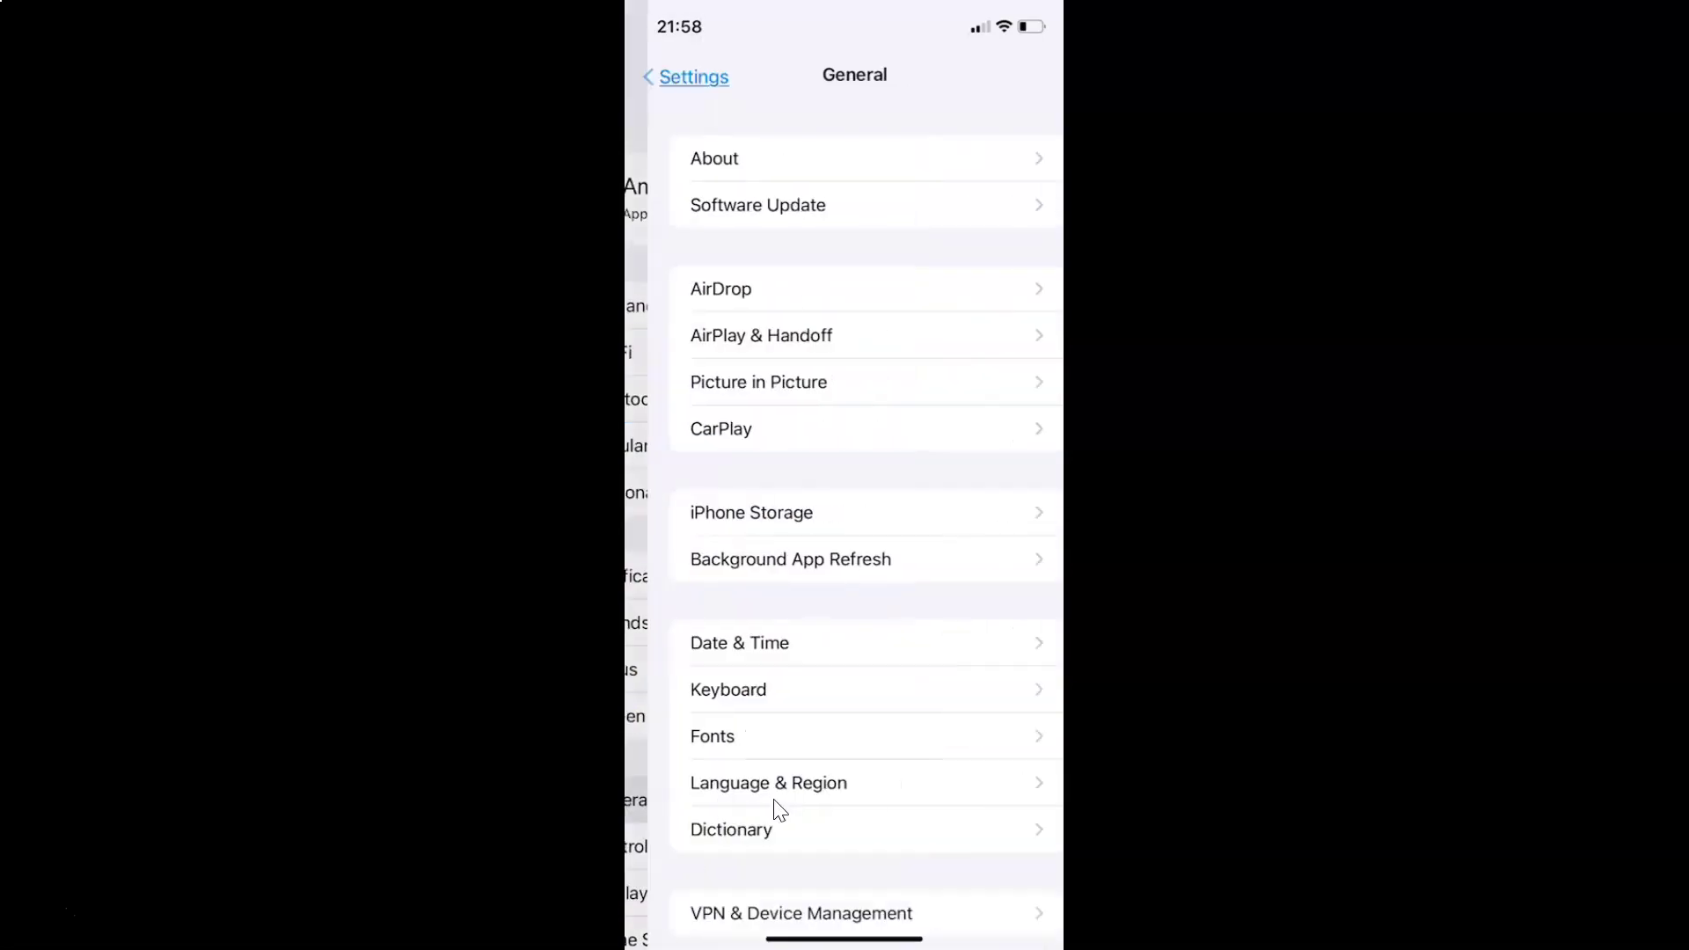
click(736, 165)
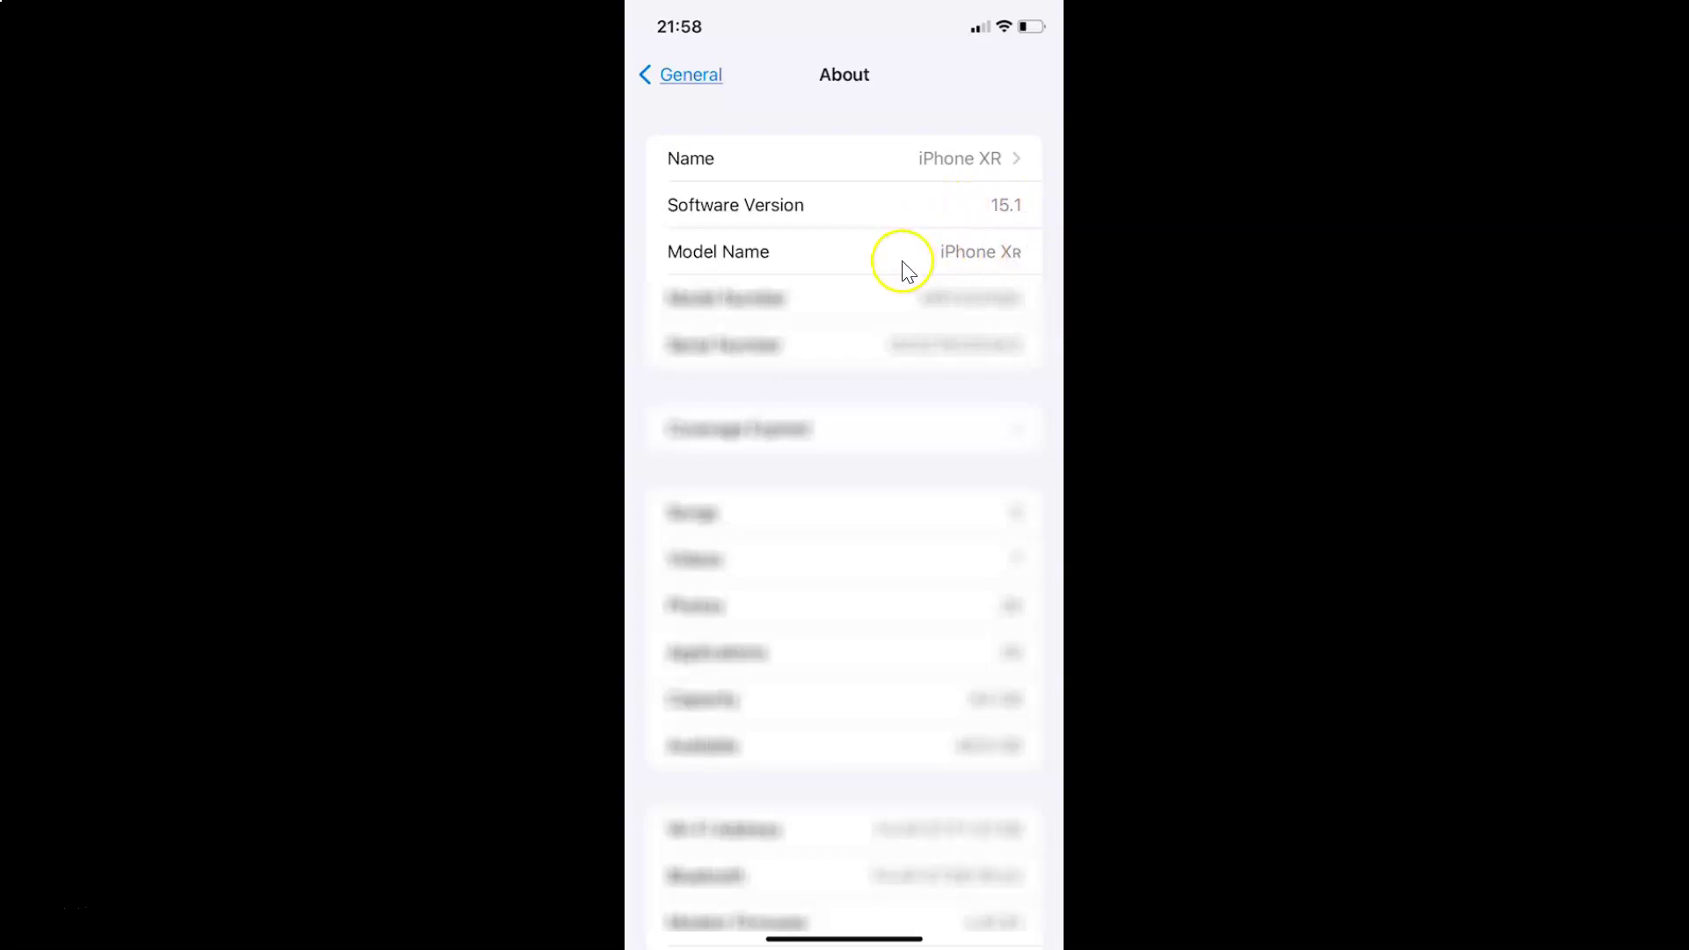
click(681, 75)
- Go back to the main Settings list and navigate to General > AirPlay & Handoff
click(681, 74)
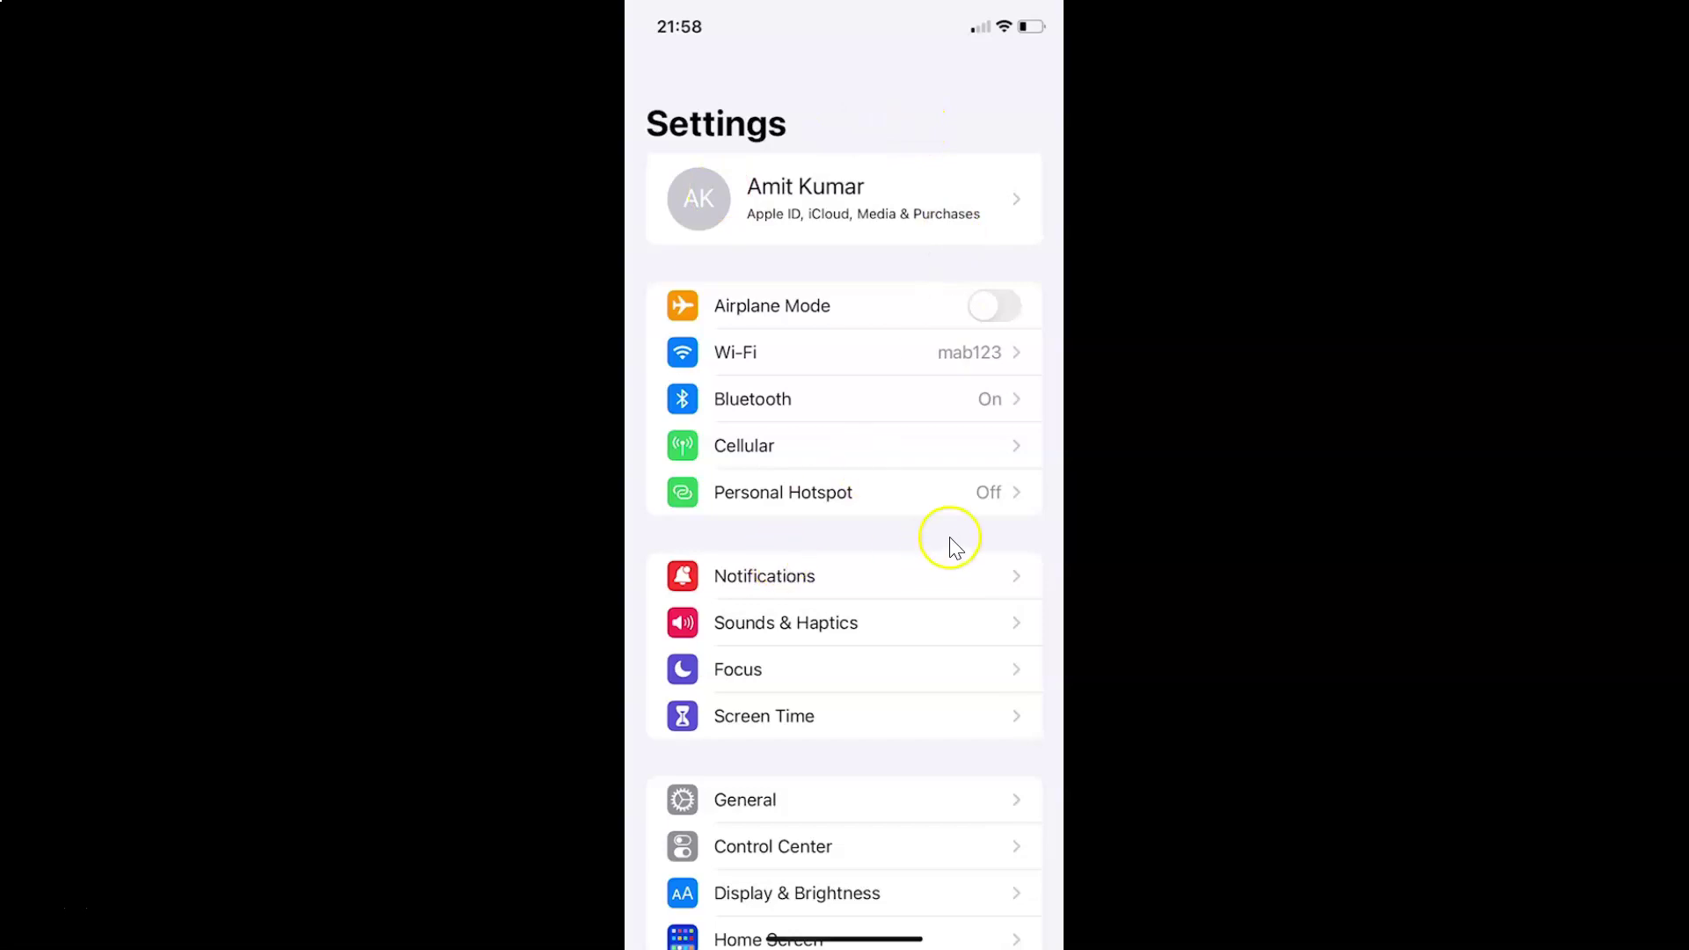
click(785, 802)
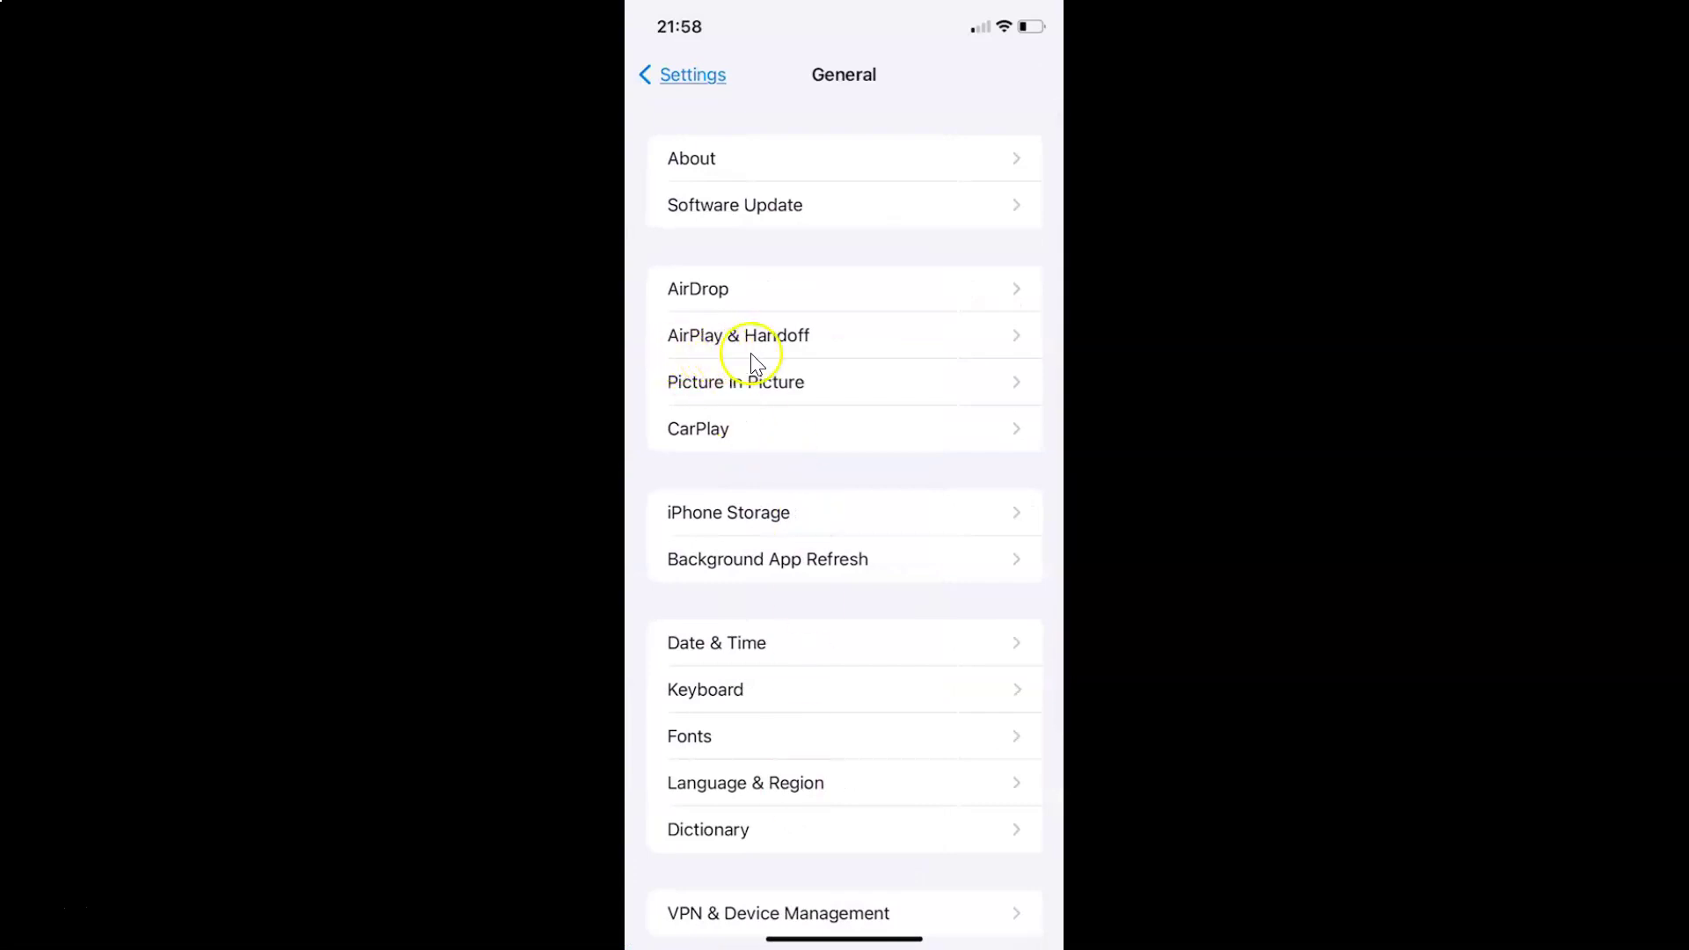
click(774, 341)
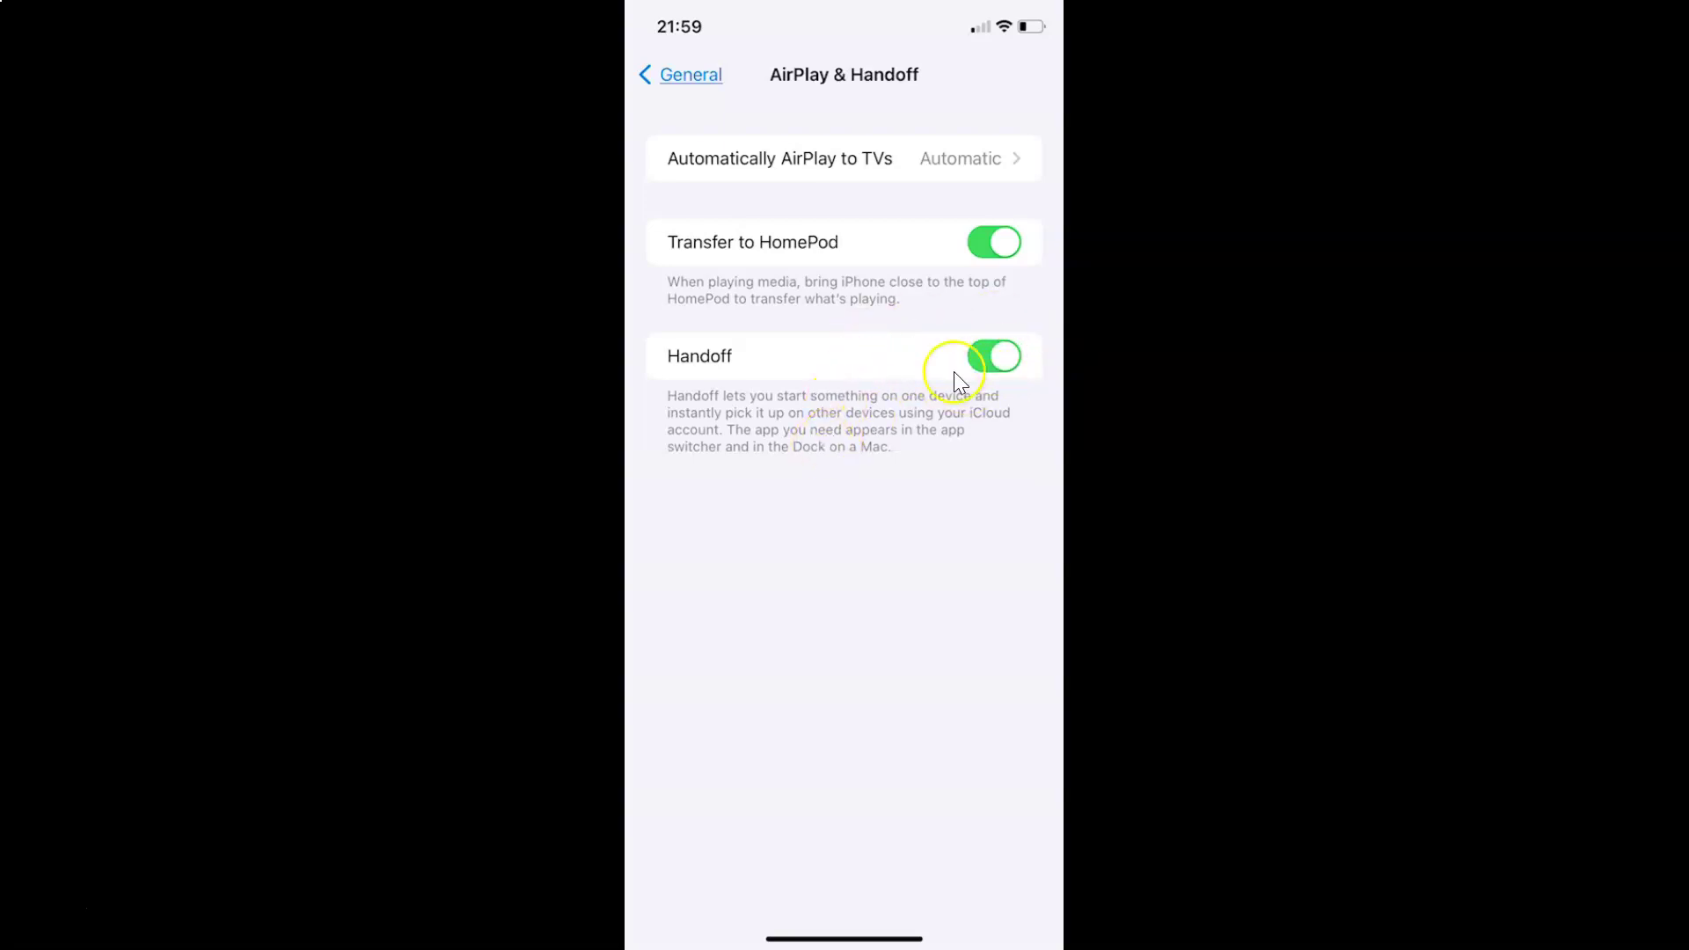
- Turn the Handoff toggle on, below Transfer to HomePod
click(916, 392)
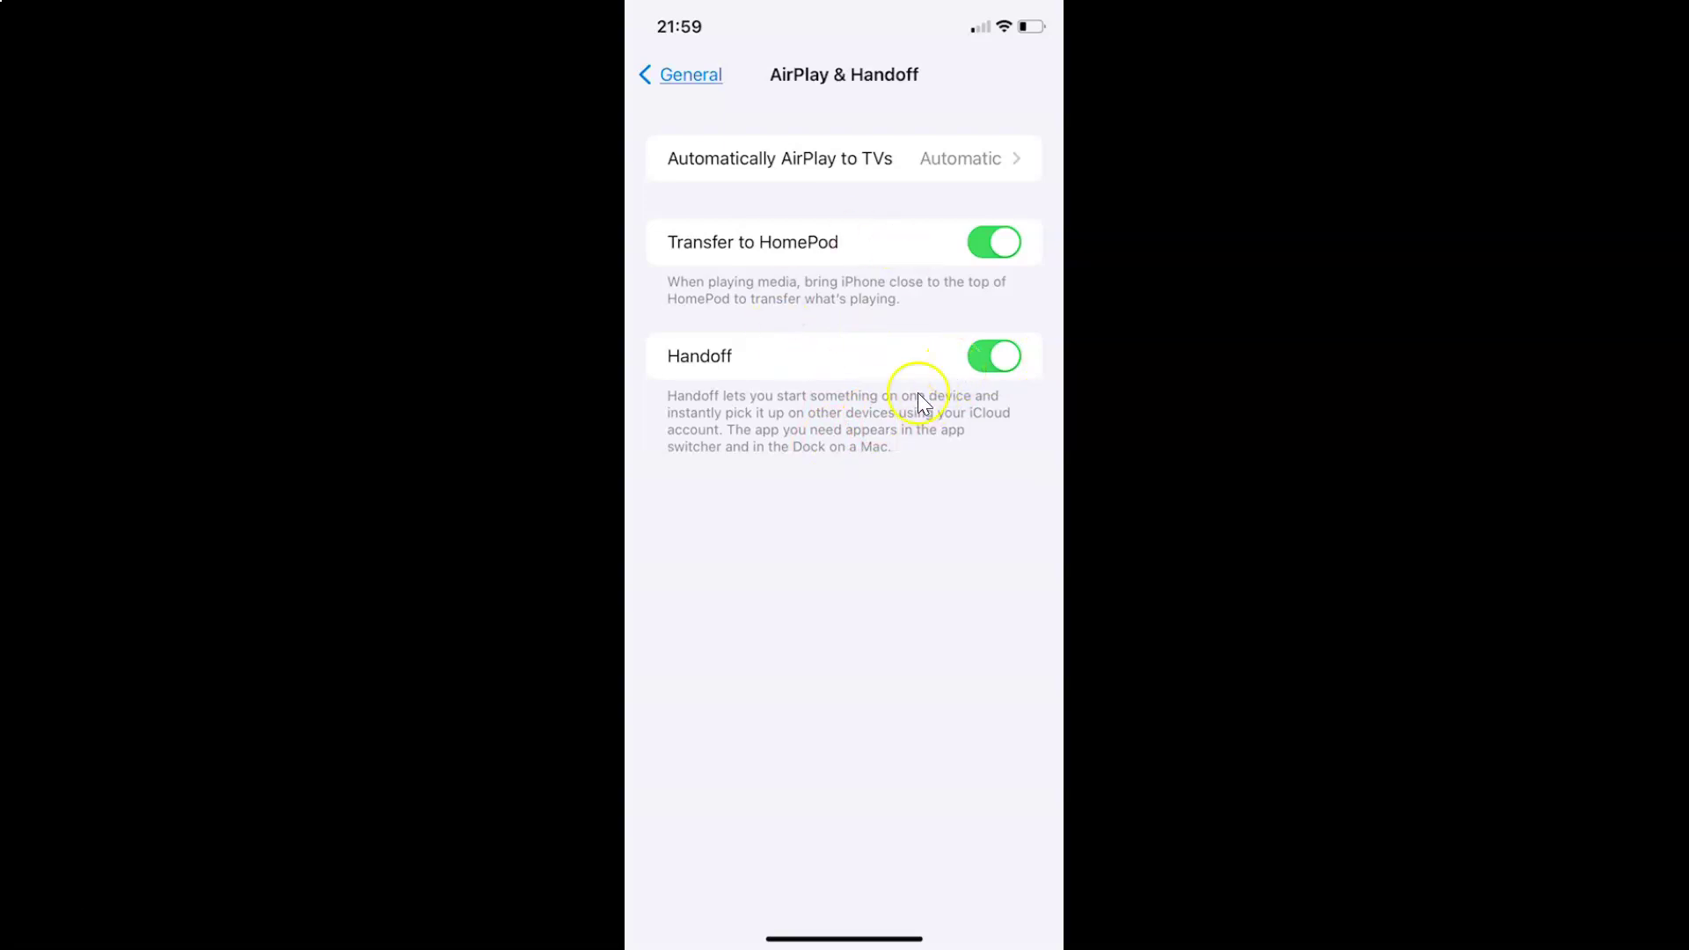